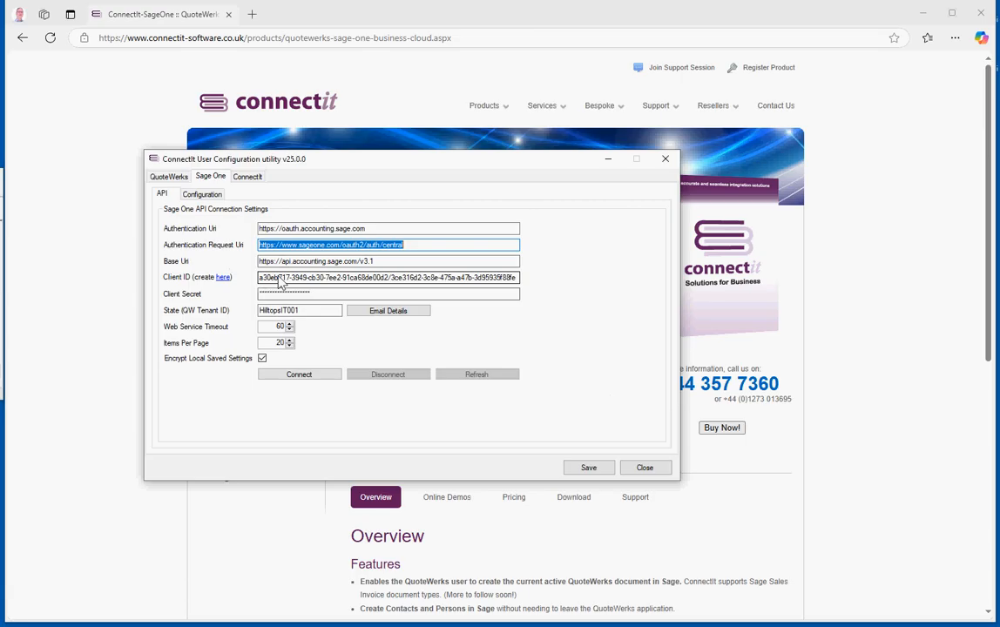
# Connect the utility to Sage One using the existing API connection settings and accept saving the authentication details
pyautogui.click(279, 278)
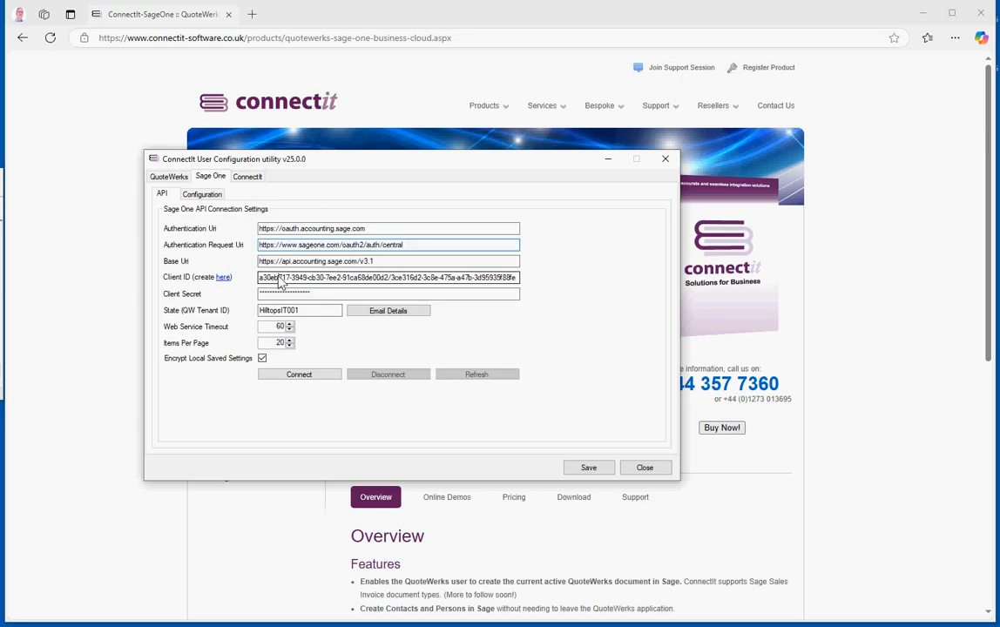
pyautogui.moveTo(334, 297); pyautogui.dragTo(261, 293)
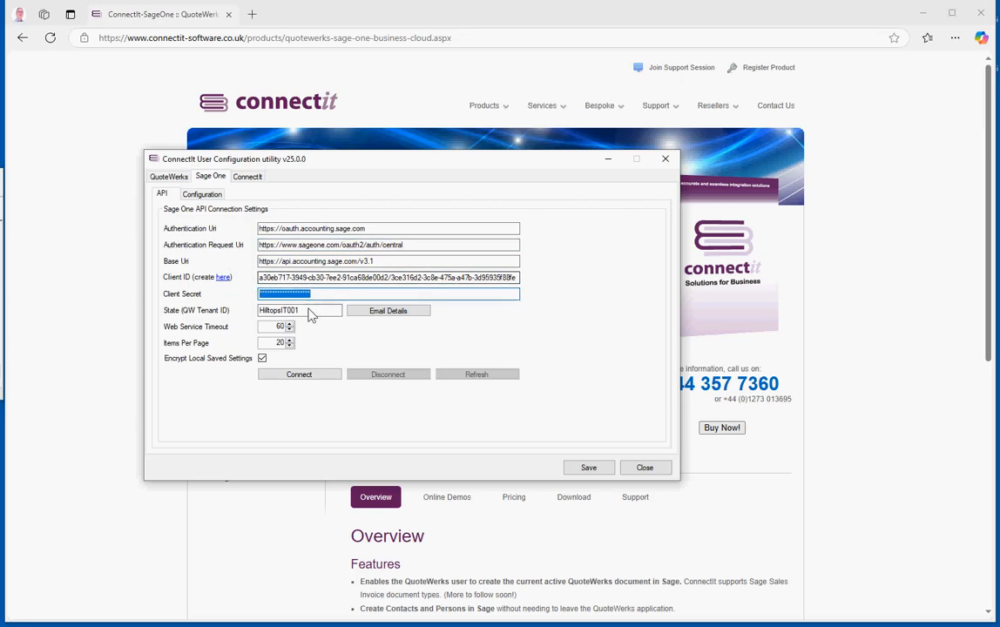
pyautogui.moveTo(308, 312); pyautogui.dragTo(262, 312)
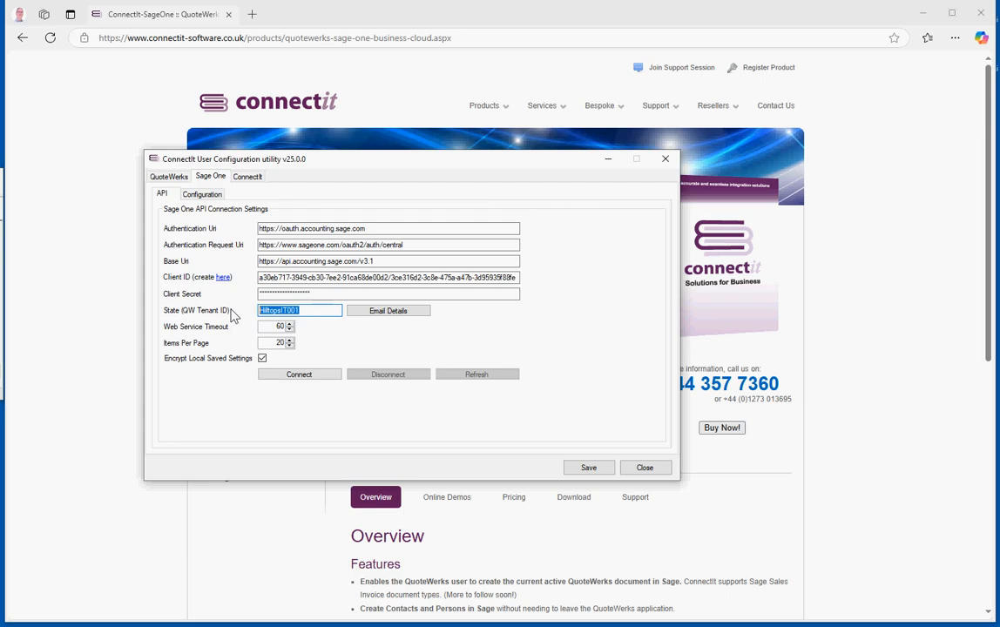
pyautogui.click(300, 376)
pyautogui.moveTo(196, 94); pyautogui.dragTo(349, 92)
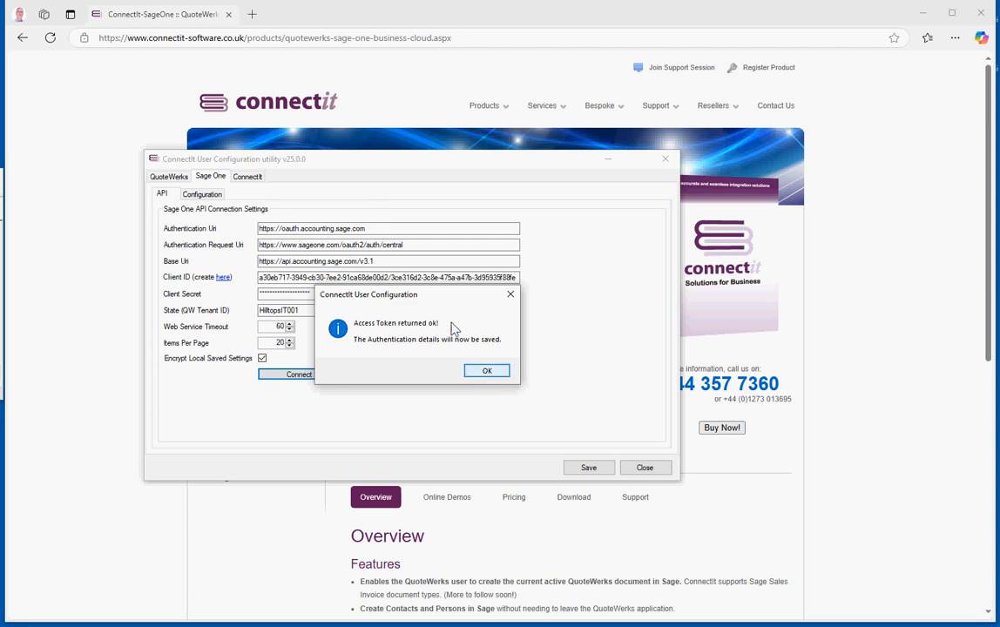
pyautogui.moveTo(436, 300); pyautogui.dragTo(442, 278)
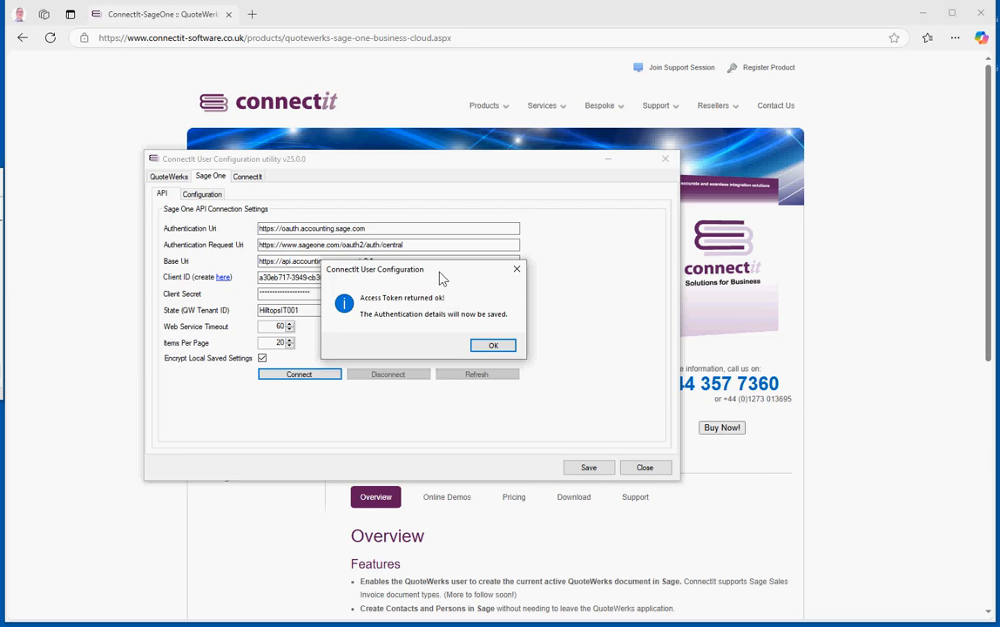
pyautogui.click(493, 347)
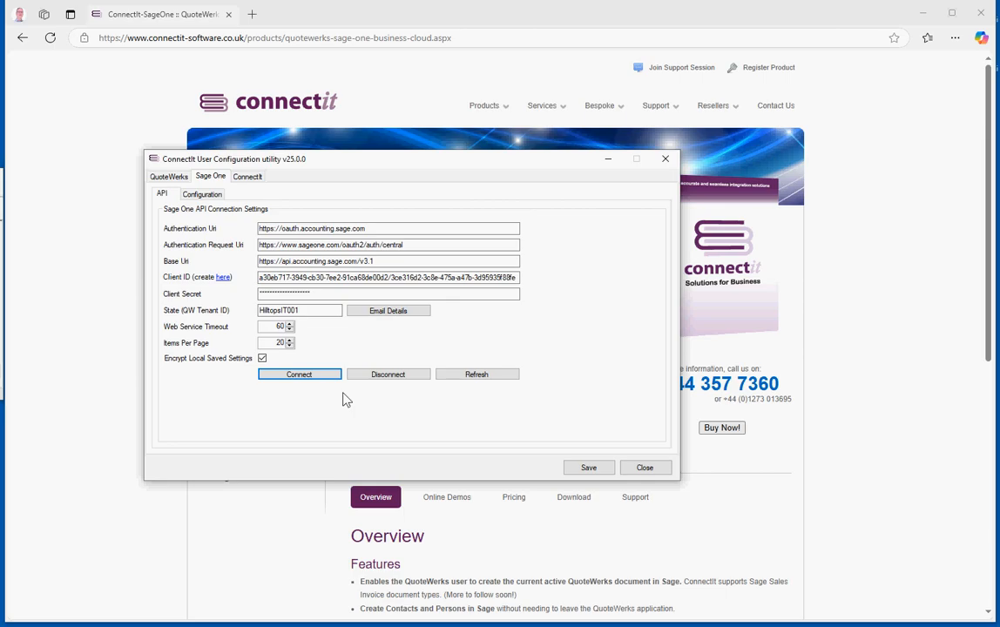
# In the Sage One configuration settings, retrieve the business name and ID for Hilltops IT Consultancy Services Ltd
pyautogui.click(202, 196)
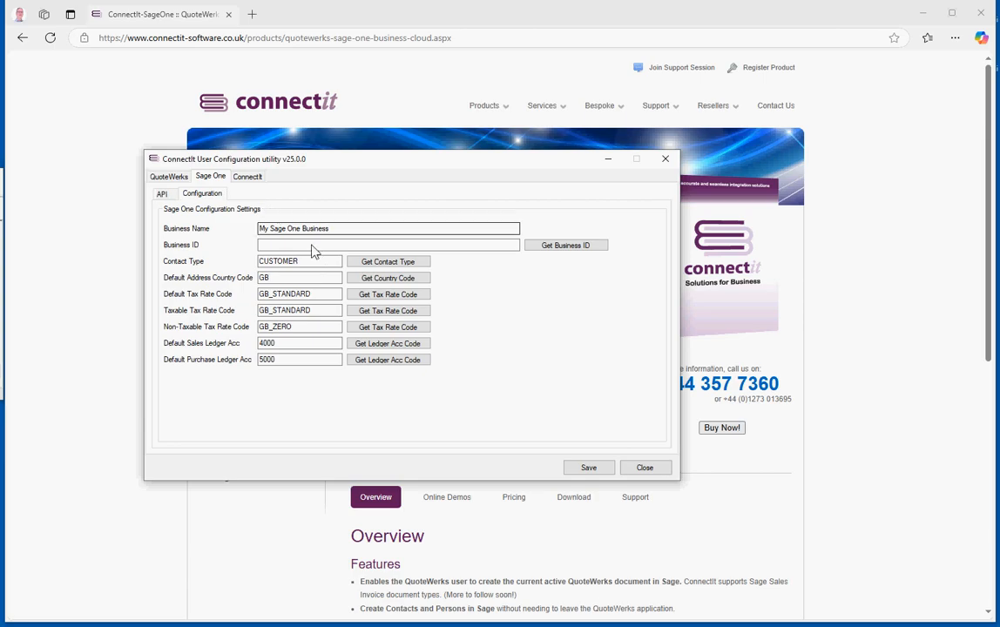
pyautogui.click(564, 246)
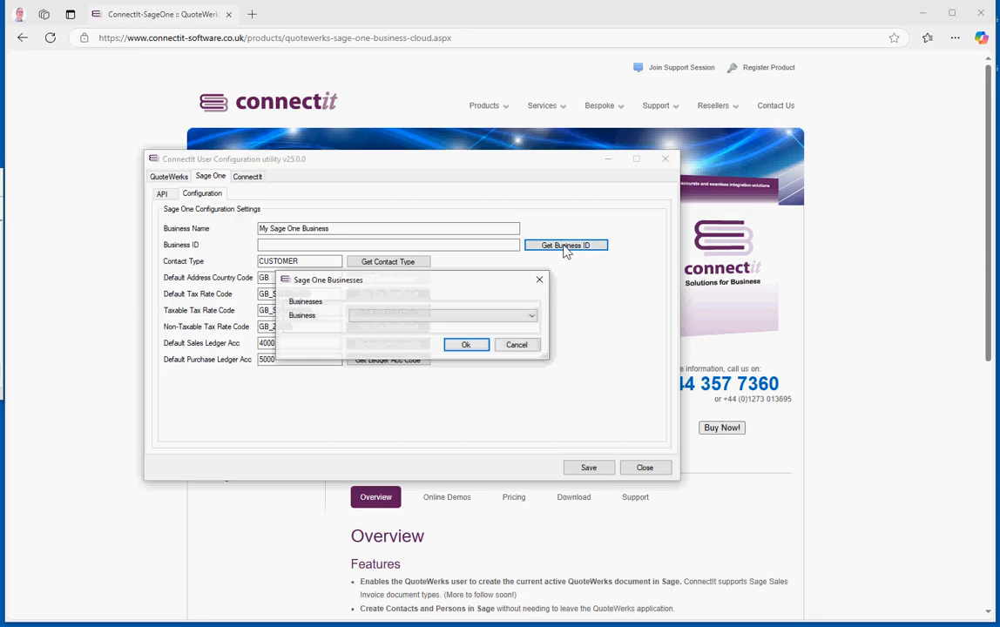
pyautogui.click(532, 319)
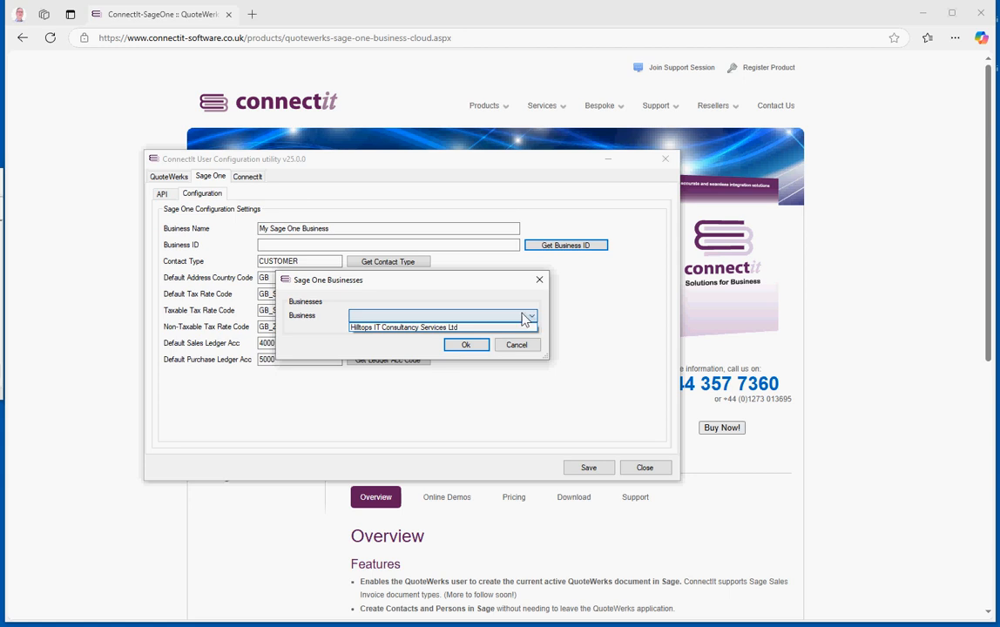
pyautogui.click(429, 328)
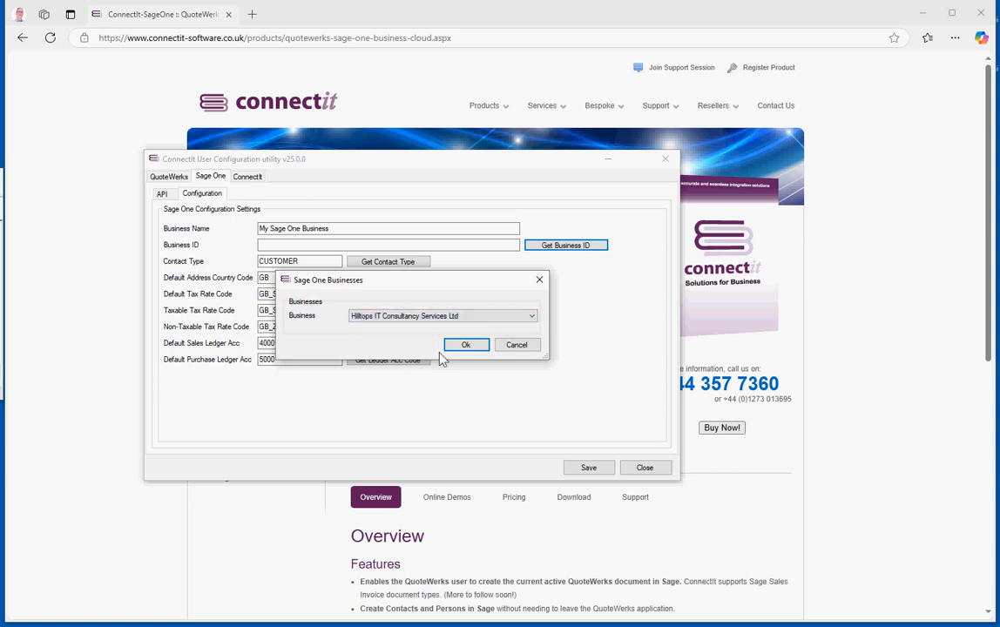
pyautogui.click(466, 345)
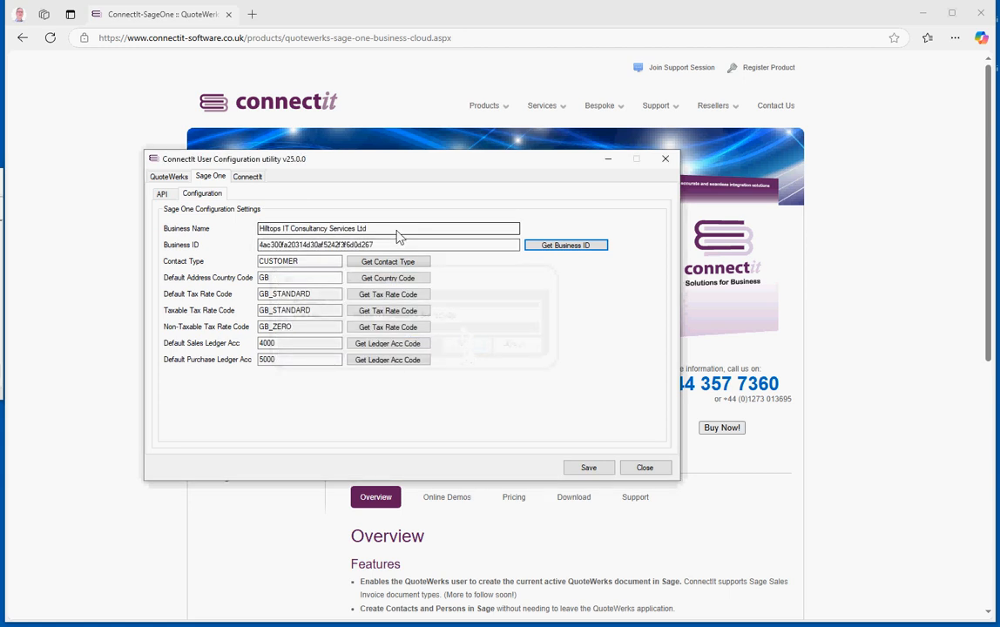
pyautogui.moveTo(398, 232); pyautogui.dragTo(222, 233)
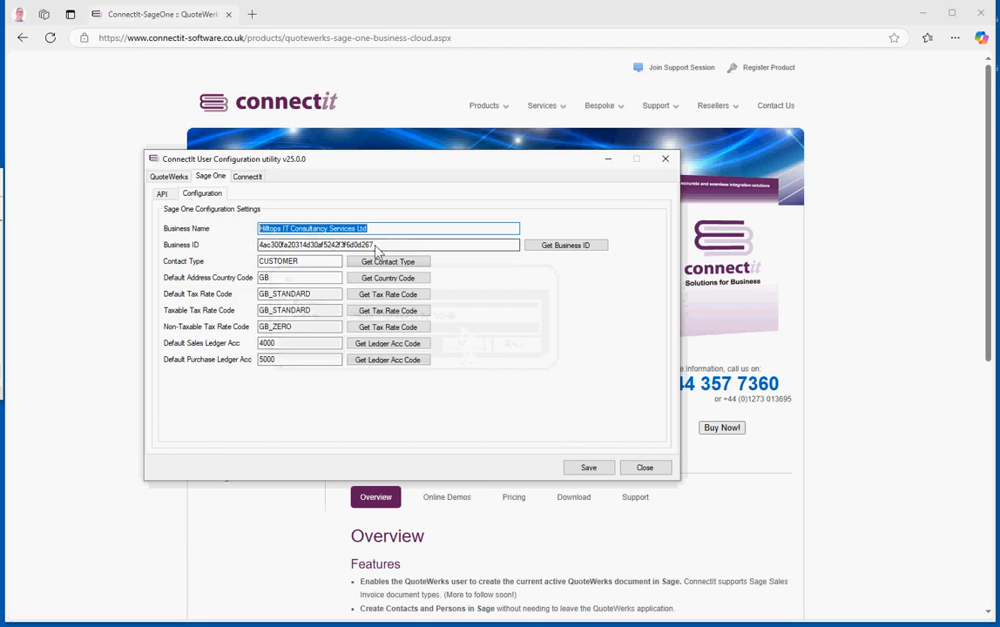
pyautogui.moveTo(376, 245); pyautogui.dragTo(187, 244)
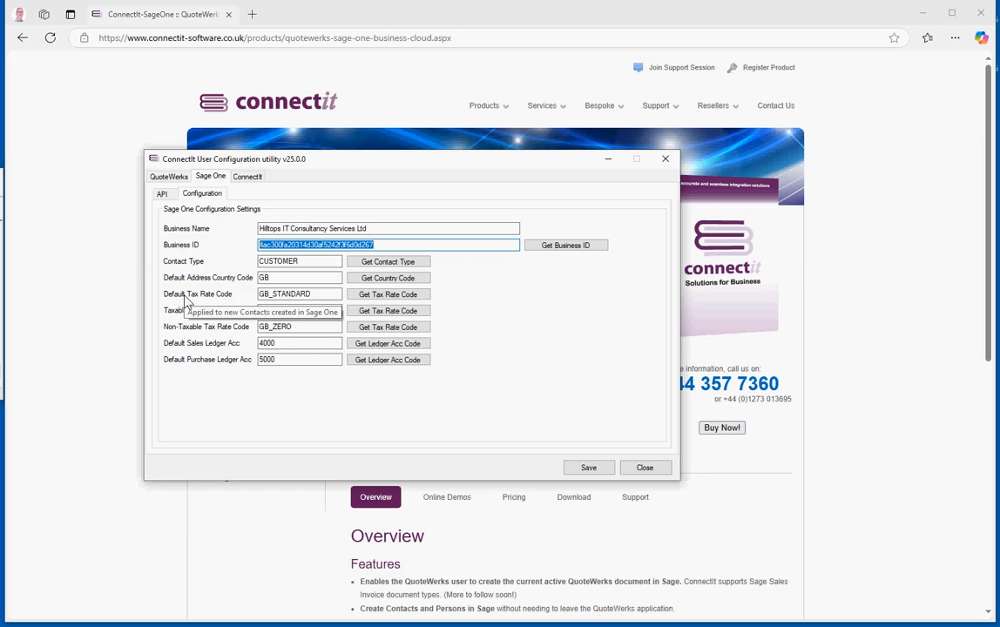
# Look up the contact types offered by Sage One without choosing one
pyautogui.click(373, 264)
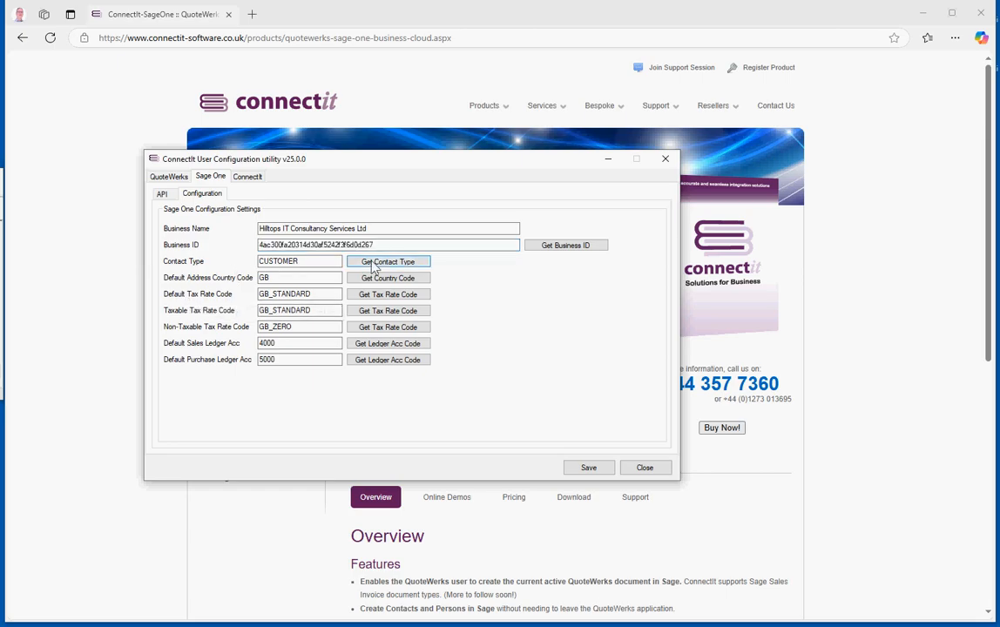
pyautogui.click(470, 318)
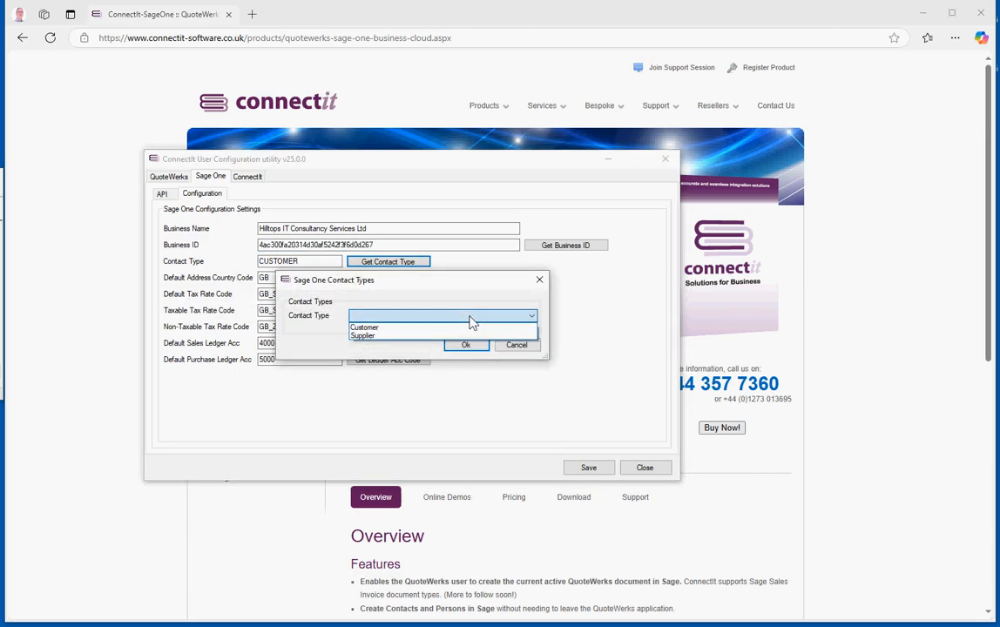
pyautogui.click(468, 290)
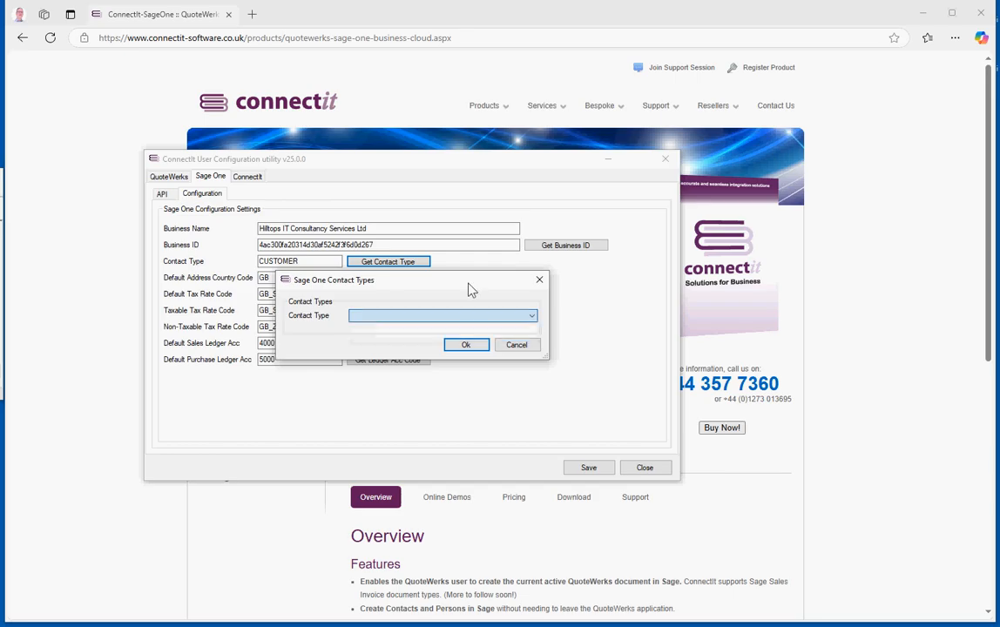
pyautogui.click(516, 346)
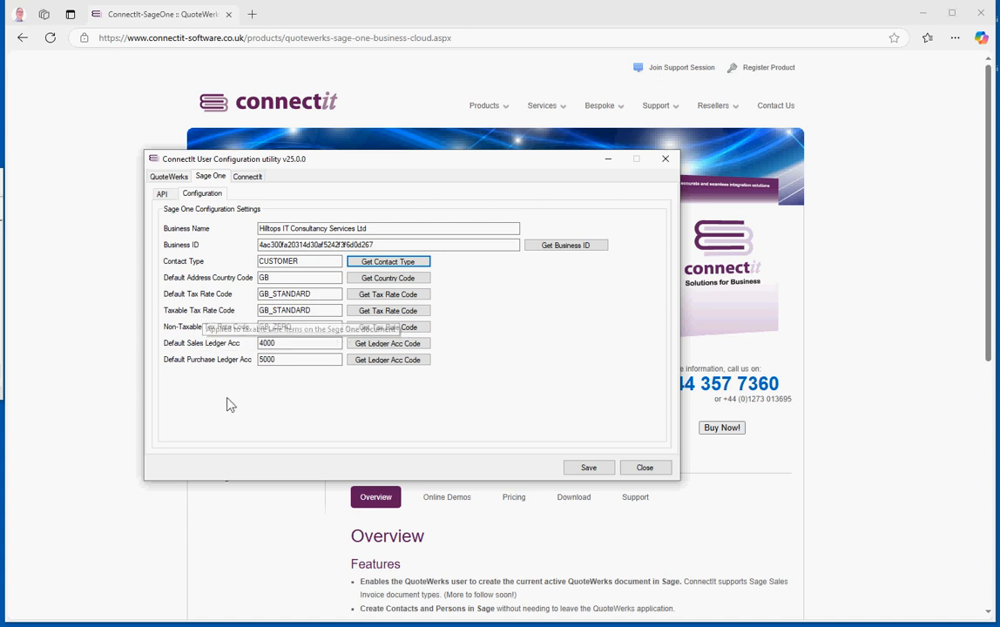
# Try 4123 as the default sales ledger account and restore the code to 4000
pyautogui.click(389, 362)
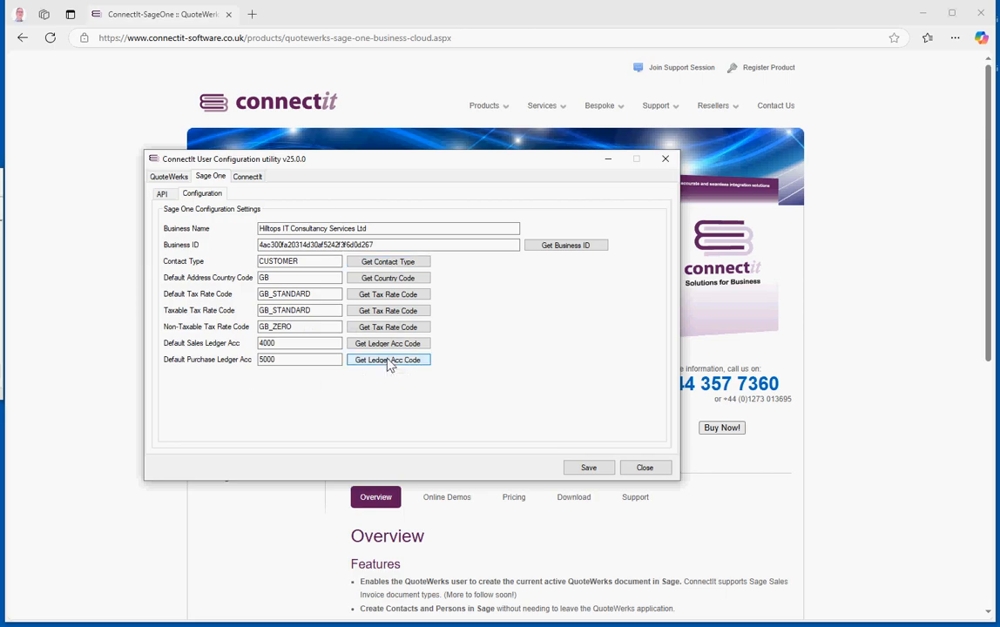
pyautogui.click(298, 345)
pyautogui.doubleClick(299, 345)
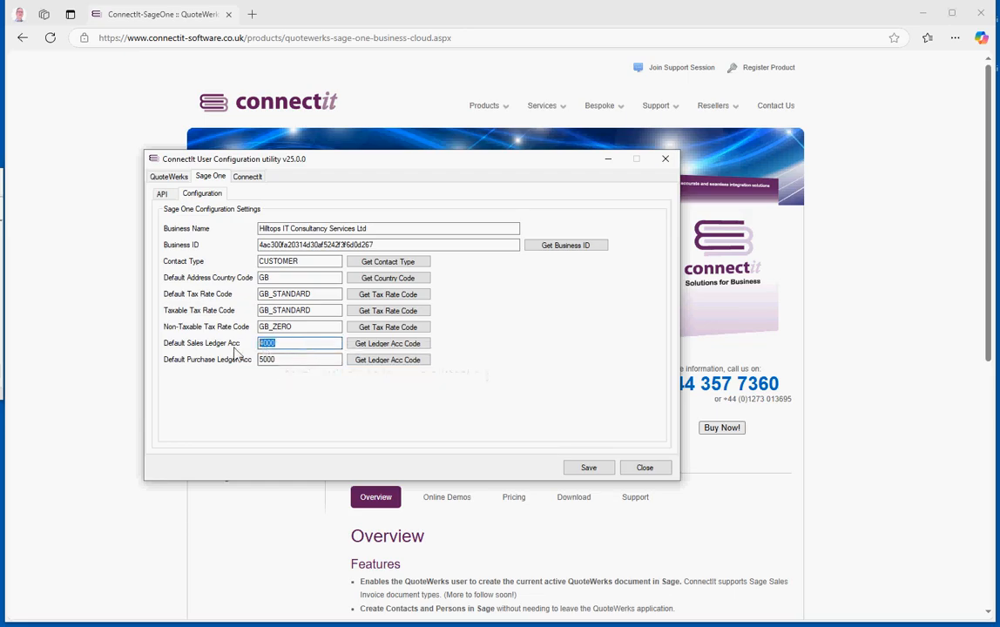
pyautogui.write('4123')
pyautogui.press('BackSpace')
pyautogui.press('BackSpace')
pyautogui.press('BackSpace')
pyautogui.write('000')
pyautogui.click(300, 362)
# Review the ConnectIt sales ledger mappings, purchase ledger mappings and miscellaneous settings
pyautogui.click(244, 178)
pyautogui.click(253, 195)
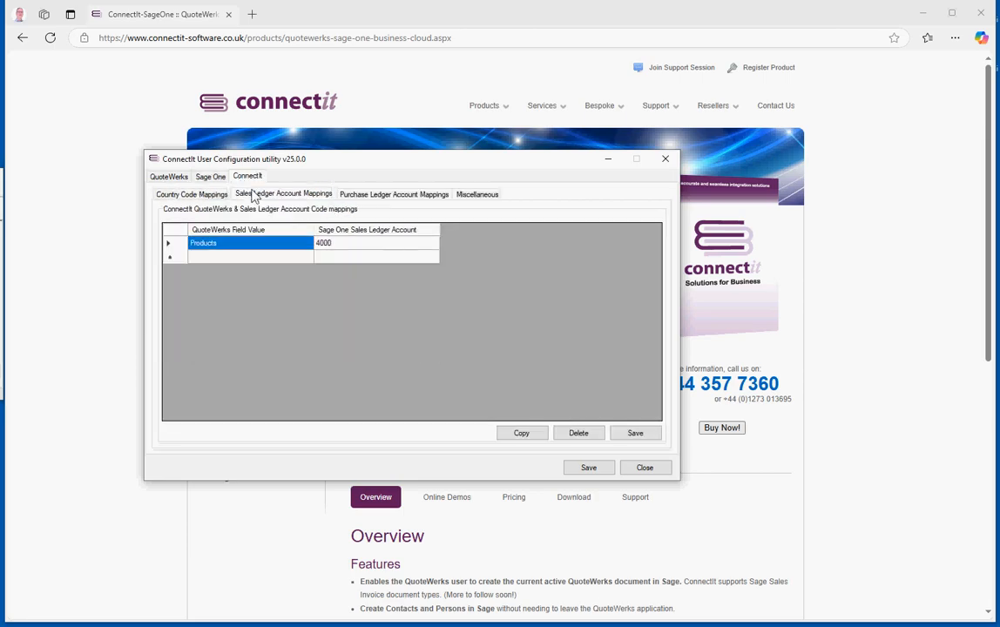
pyautogui.click(351, 195)
pyautogui.click(478, 194)
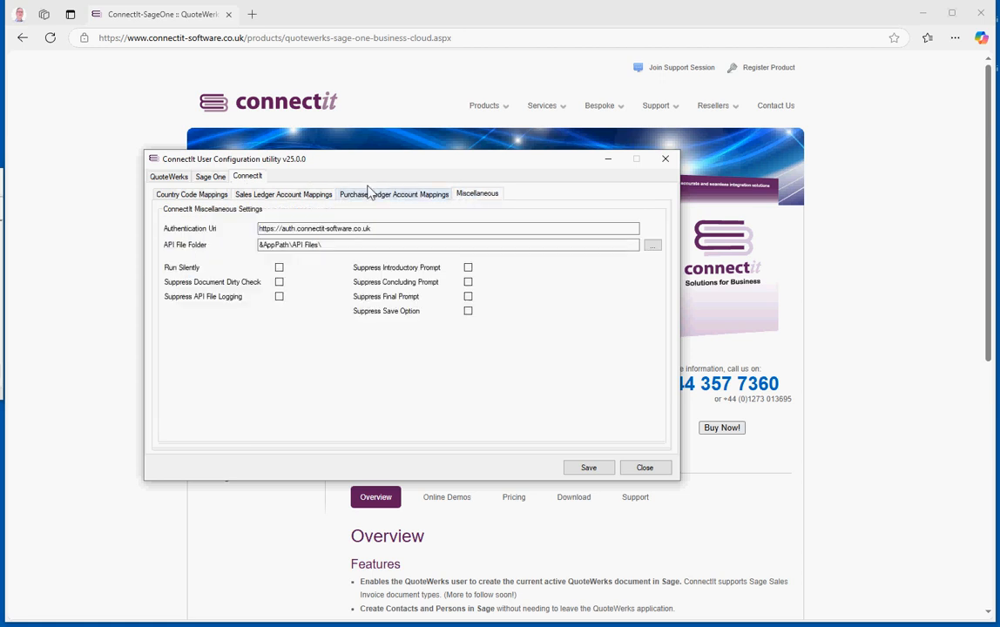
# Look up the Sage One ledger accounts and assign Trade Creditors (2100) as the default purchase ledger account
pyautogui.click(209, 177)
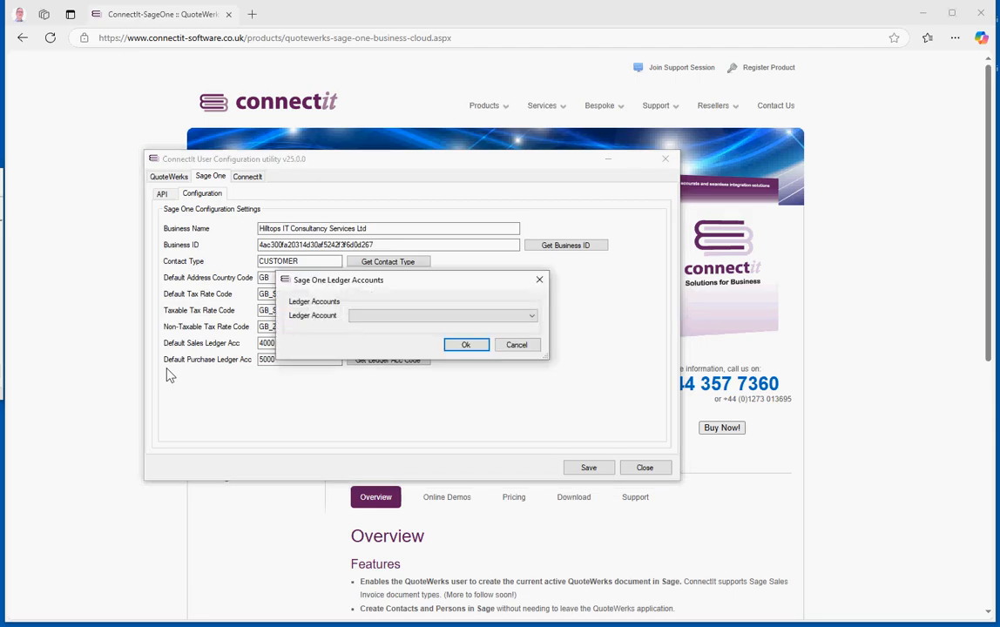
pyautogui.click(532, 318)
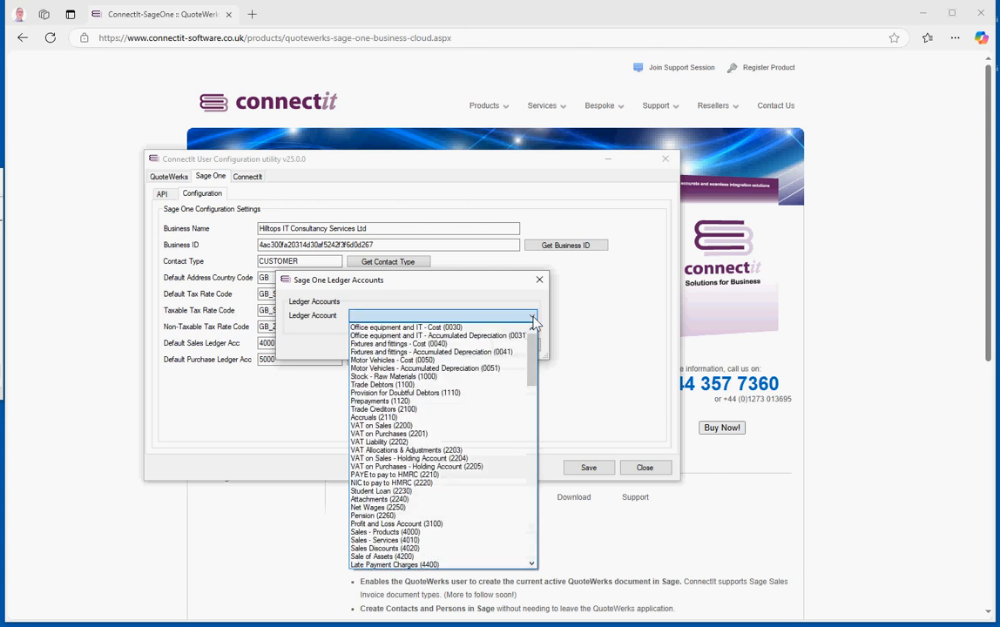
pyautogui.moveTo(531, 359); pyautogui.dragTo(516, 529)
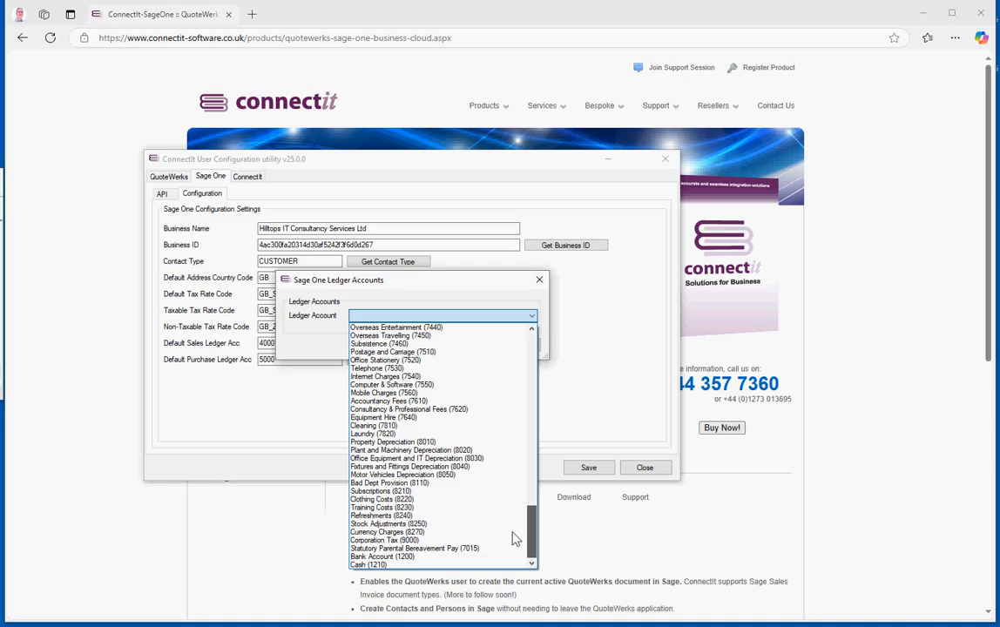
pyautogui.moveTo(514, 538); pyautogui.dragTo(512, 351)
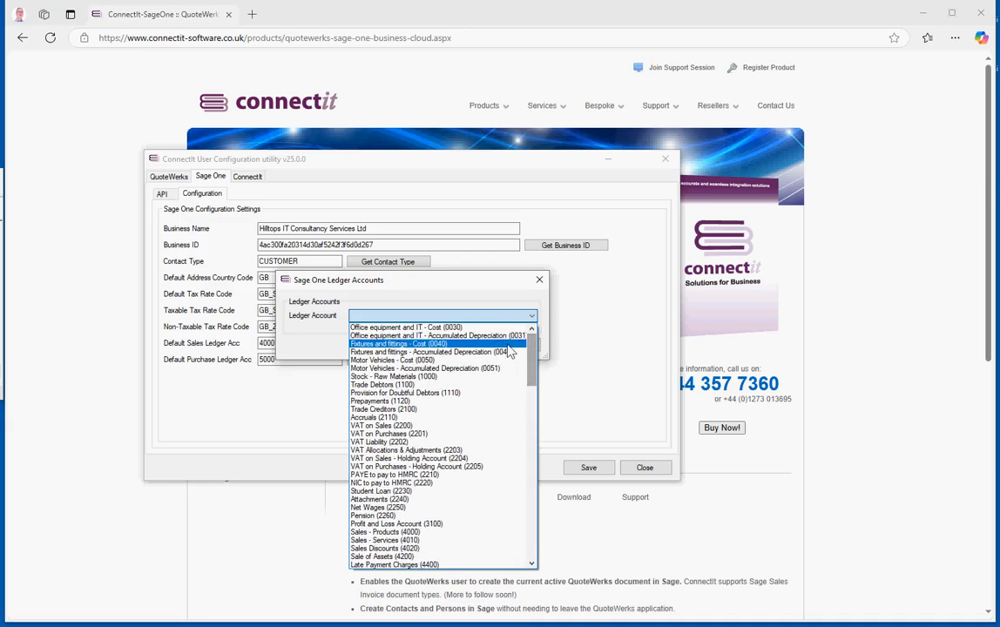
pyautogui.click(470, 409)
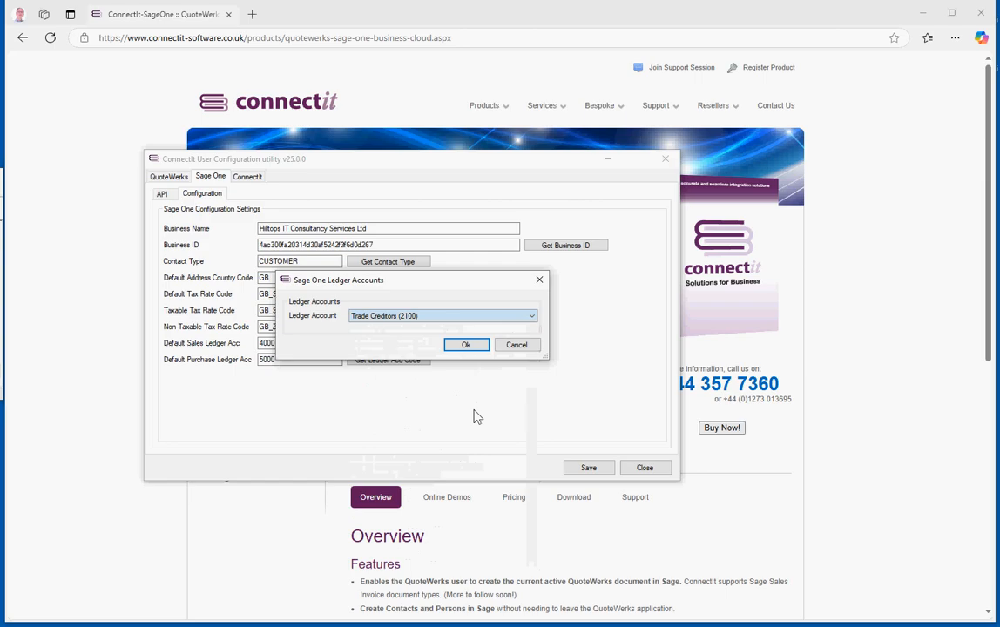
pyautogui.click(467, 346)
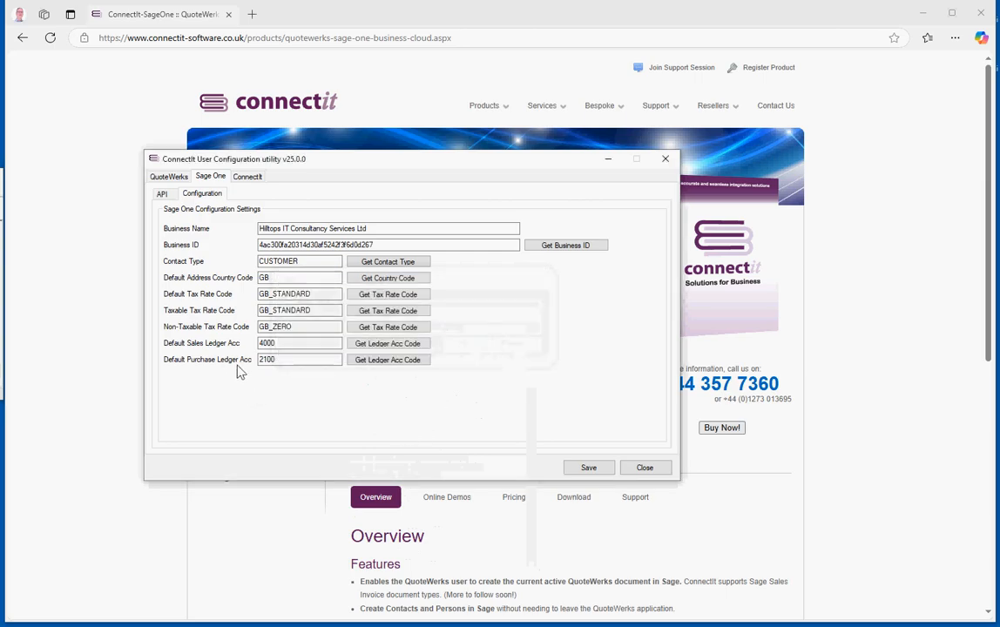
# Set the default purchase ledger account to 5000 and save the configuration
pyautogui.moveTo(299, 364); pyautogui.dragTo(217, 362)
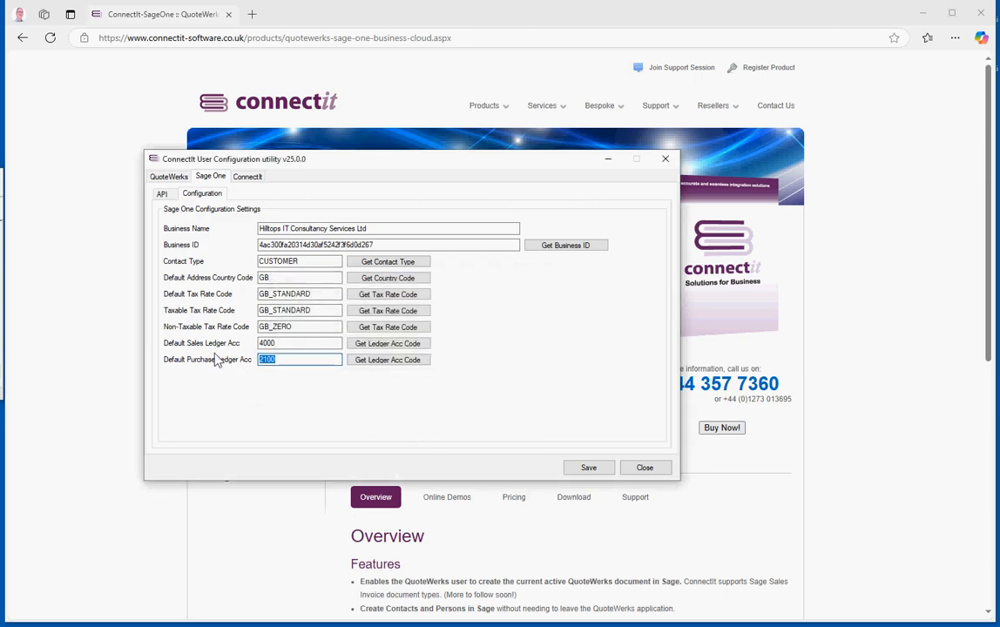
pyautogui.write('5000')
pyautogui.click(602, 469)
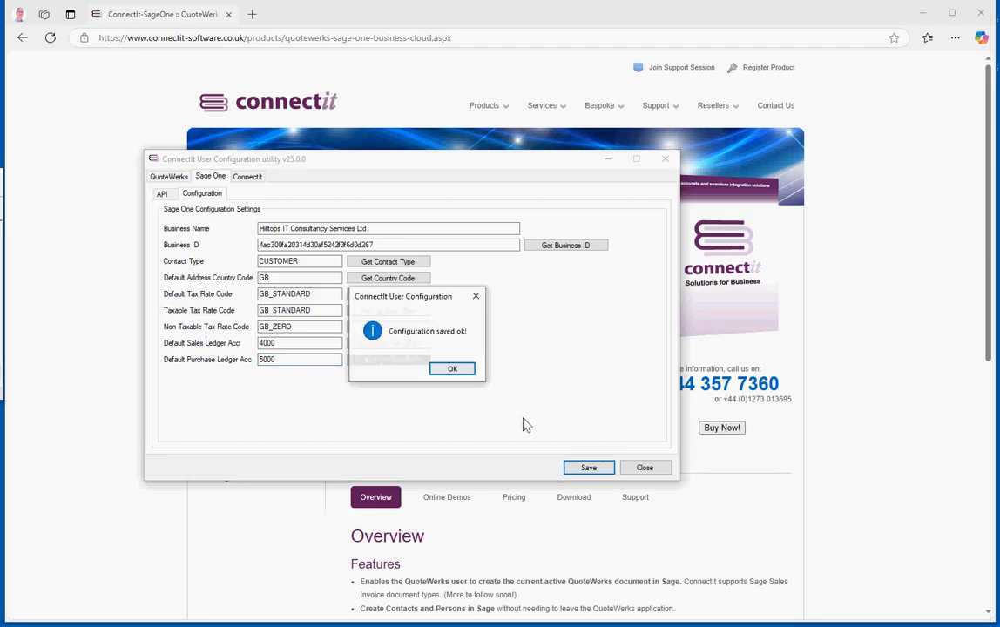
pyautogui.click(462, 370)
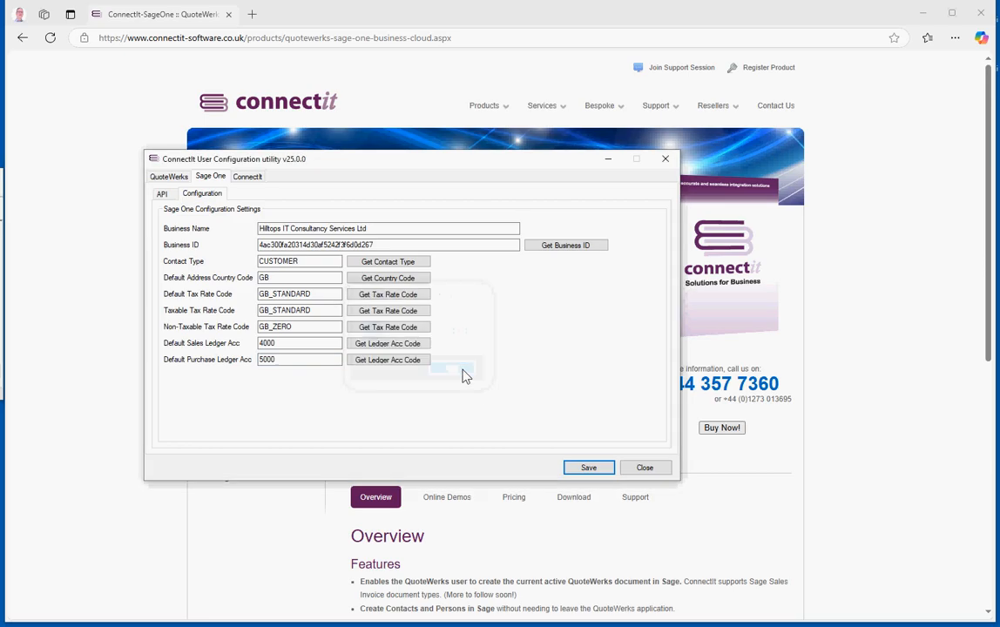